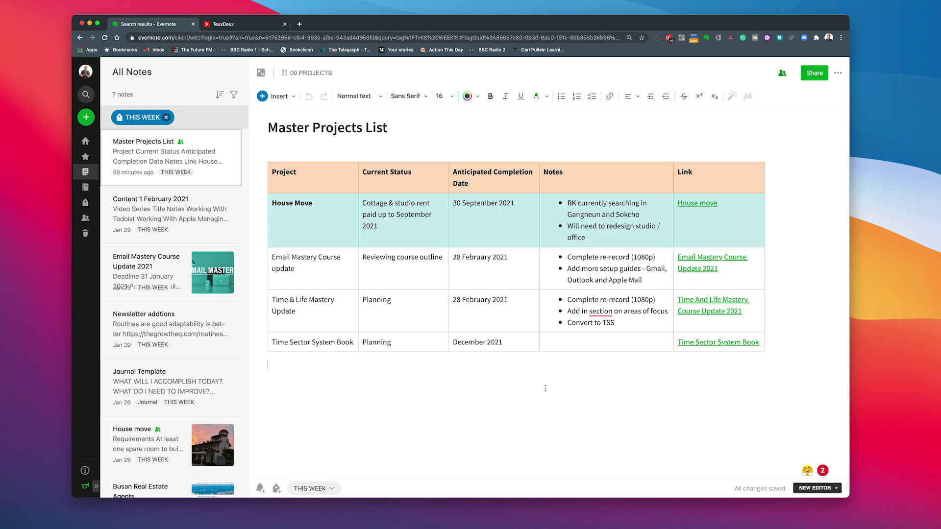
Step: Copy the Master Projects List note's web link from the More actions menu
click(381, 404)
click(838, 74)
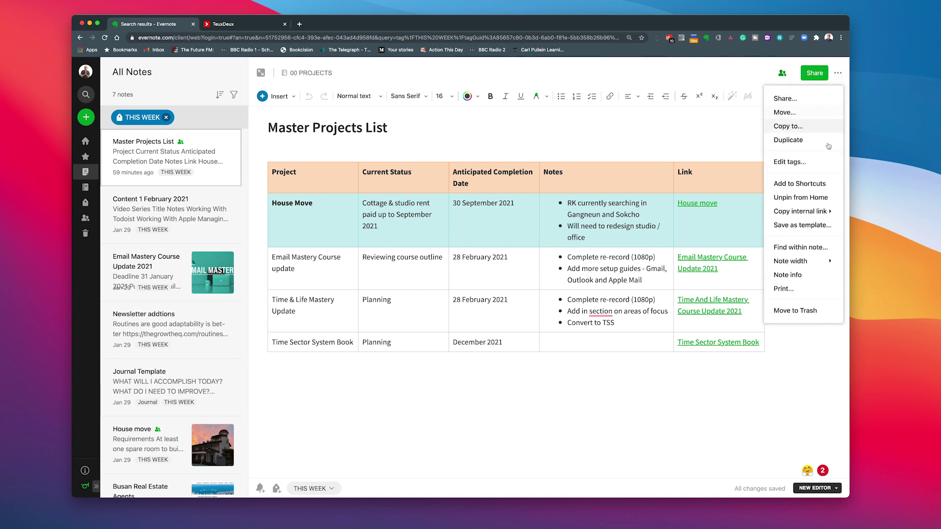
mouse_move(803, 211)
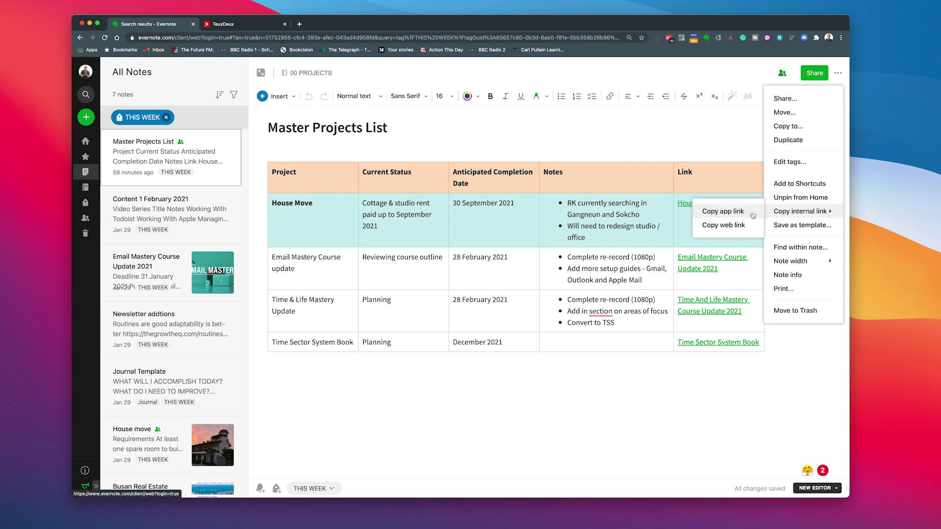
click(734, 224)
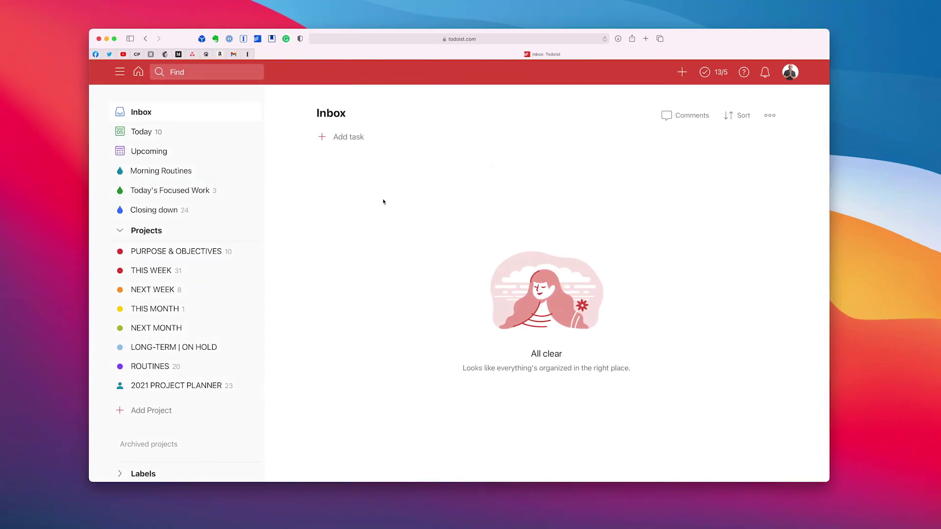
Step: Add the Inbox task 'Review Master task list' with the pasted Evernote note link as its title
click(347, 142)
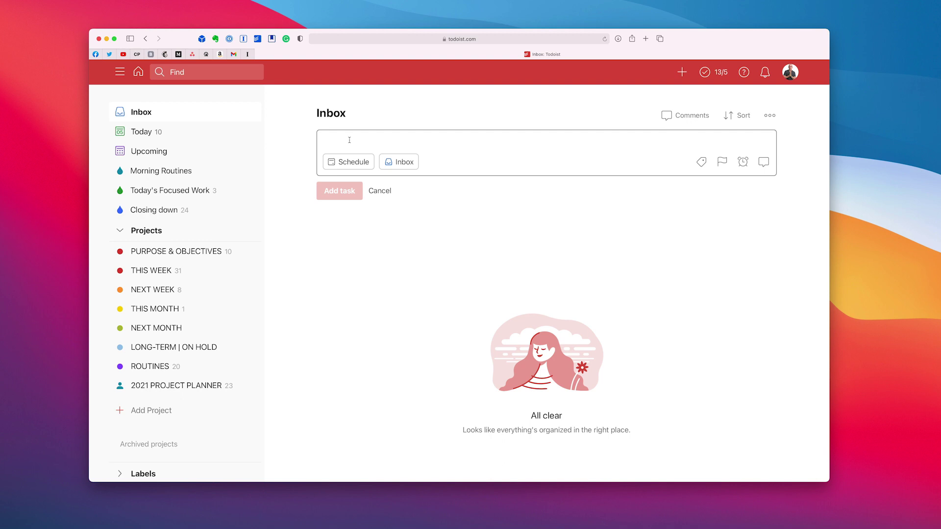
key(super+v)
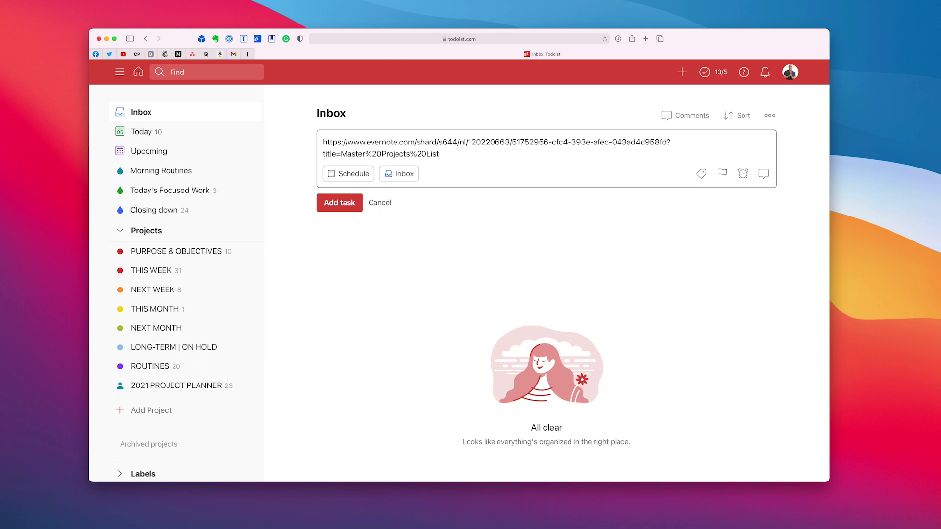
text((Review Master task list))
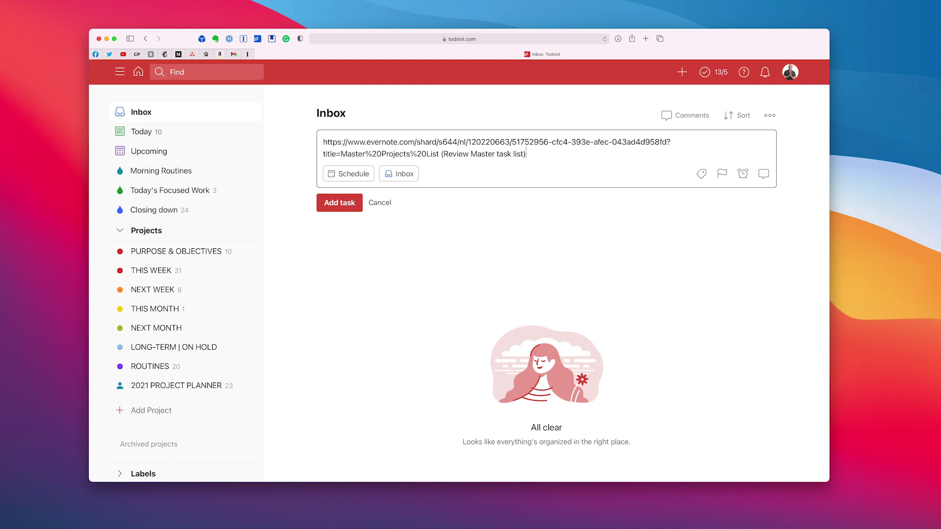
click(323, 204)
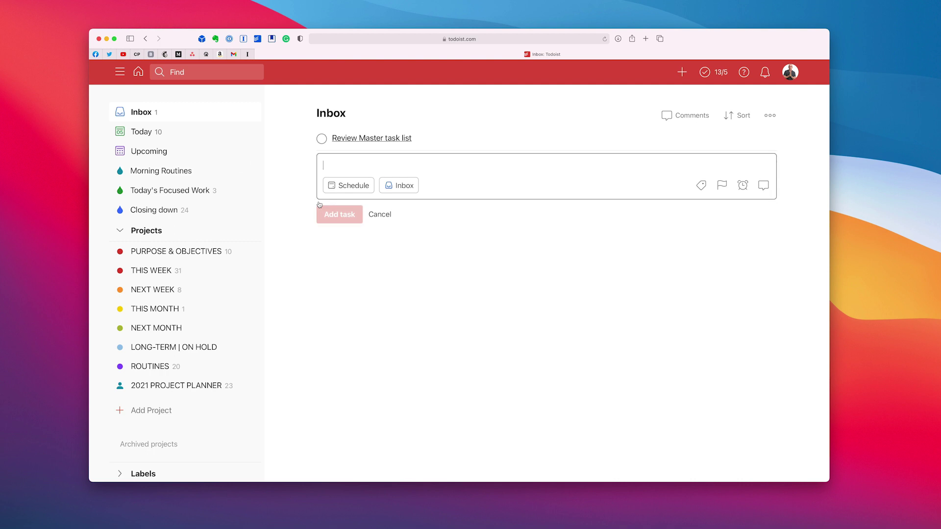
click(389, 215)
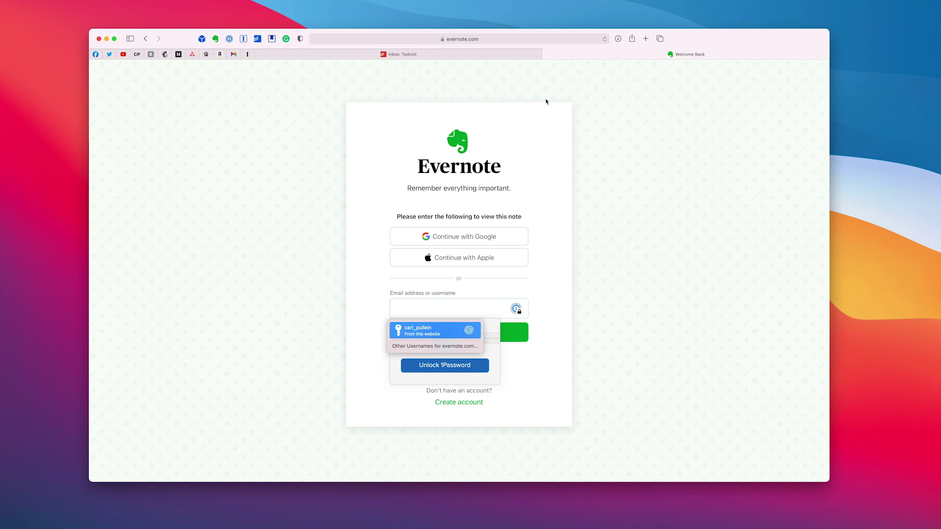
click(547, 55)
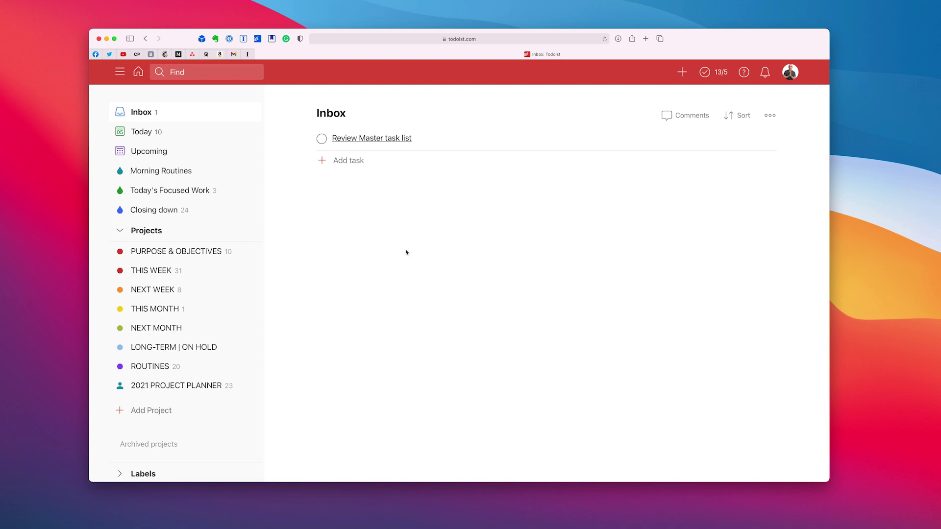
Step: Switch desktop spaces and windows until Trello's Time Sectors board is in front
key(ctrl+Right)
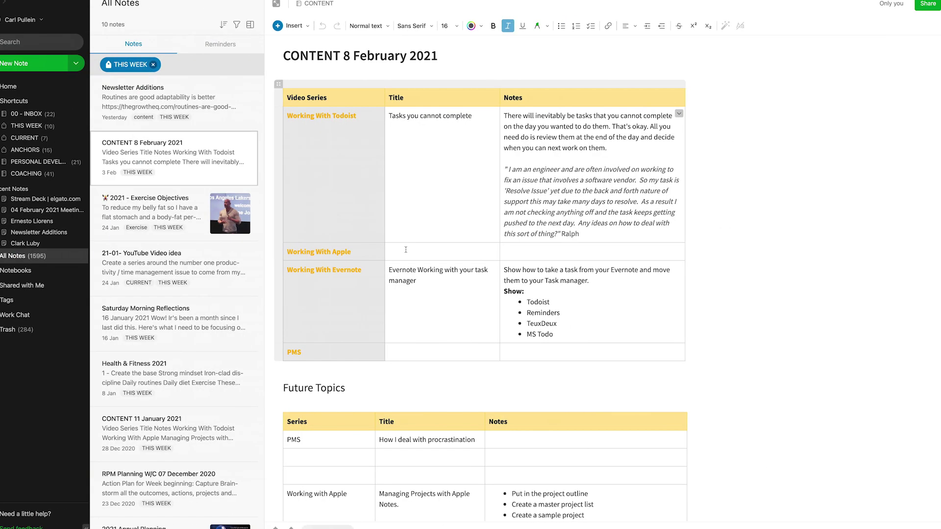
key(ctrl+Left)
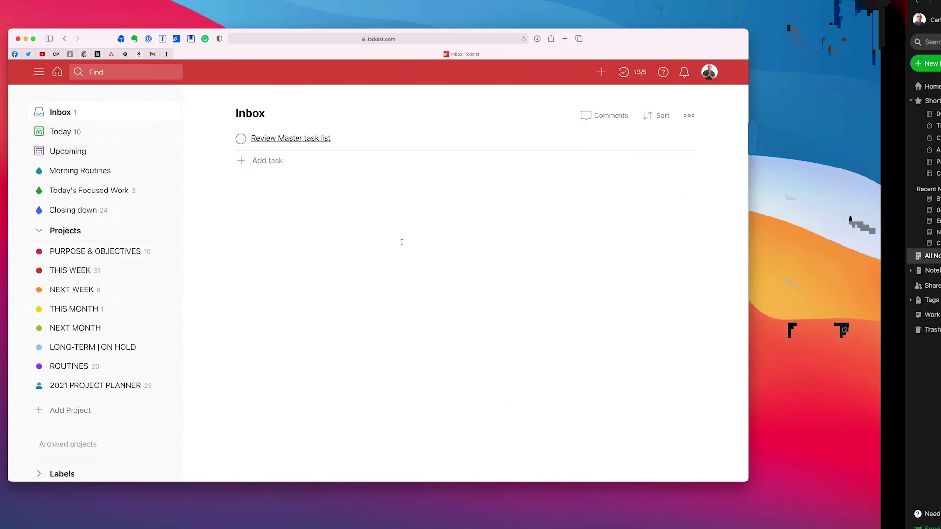
key(ctrl+Up)
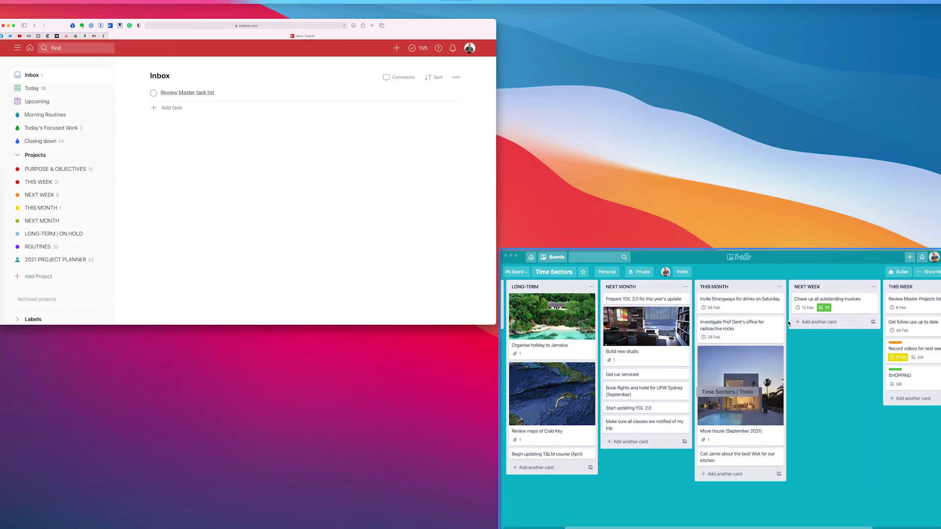
click(832, 342)
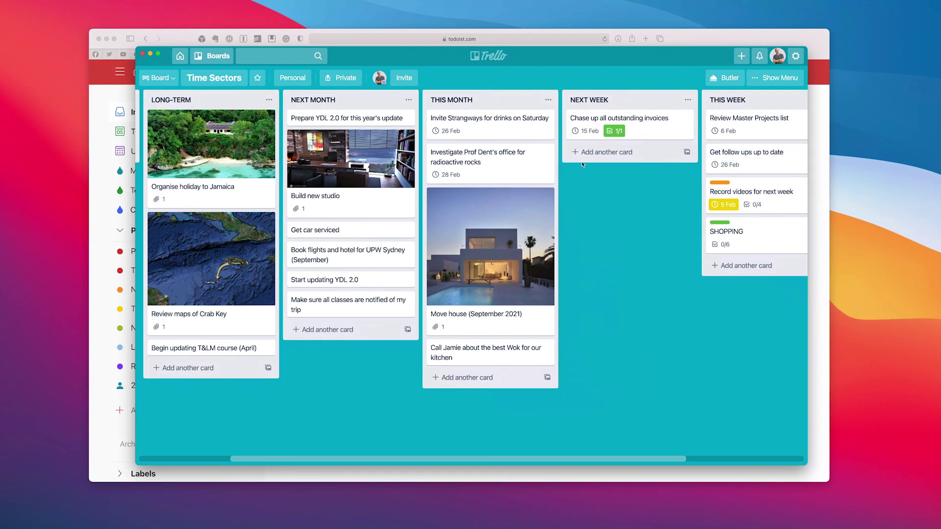
click(693, 42)
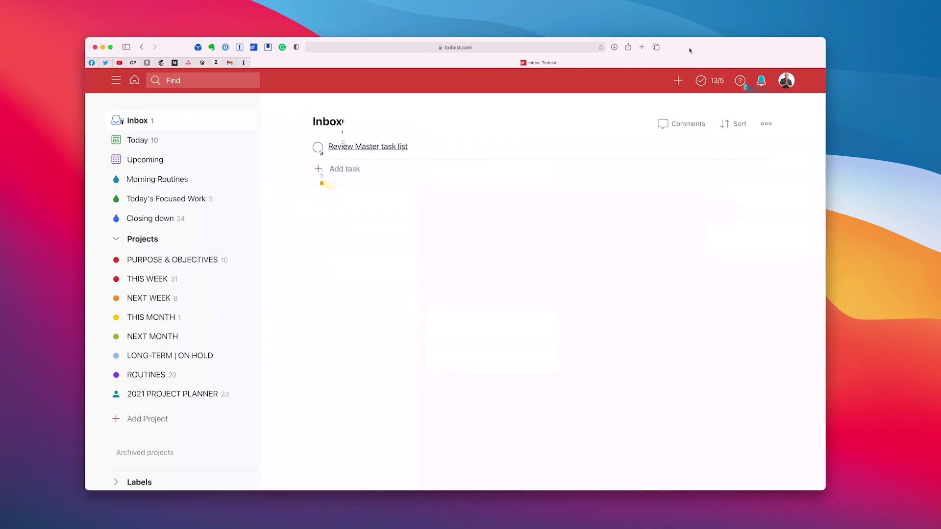
key(ctrl+Up)
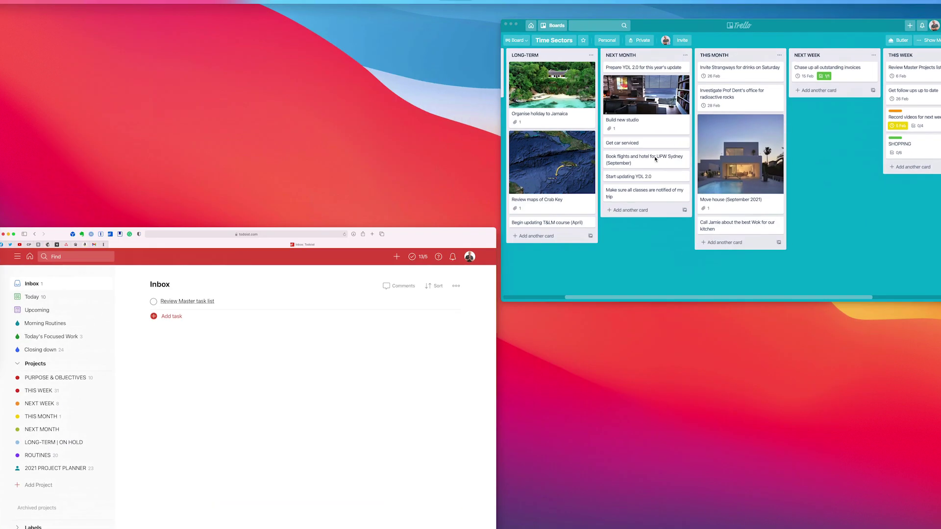
click(816, 138)
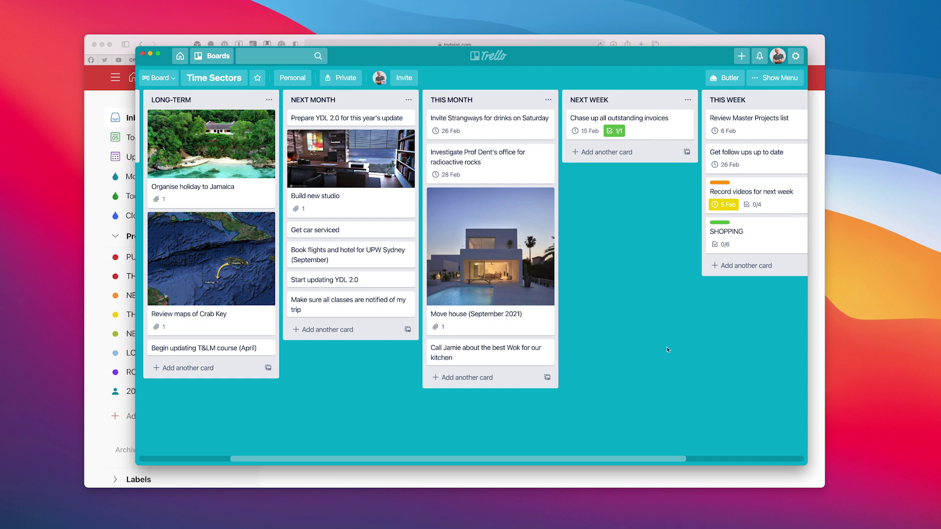
Step: Add a 'Review my Master project list' card to THIS WEEK and start editing its description
click(736, 267)
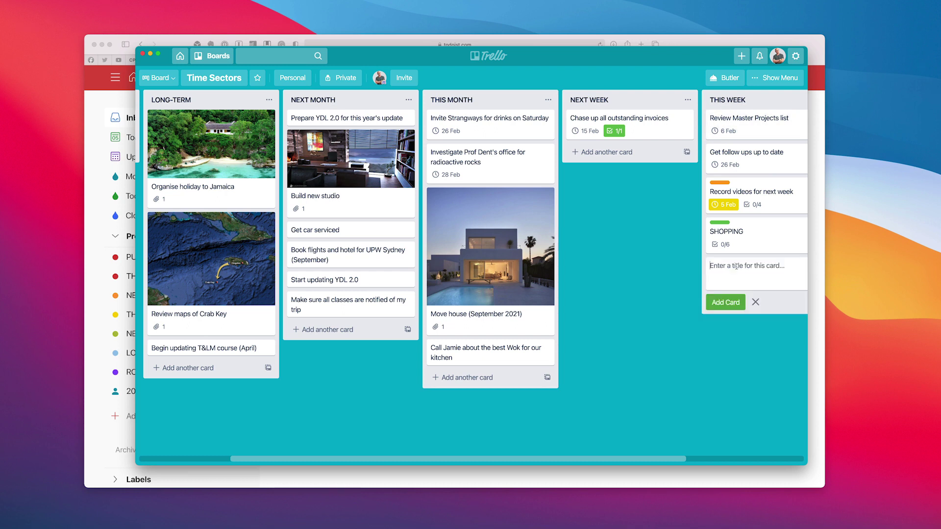
text(Review my Master project list)
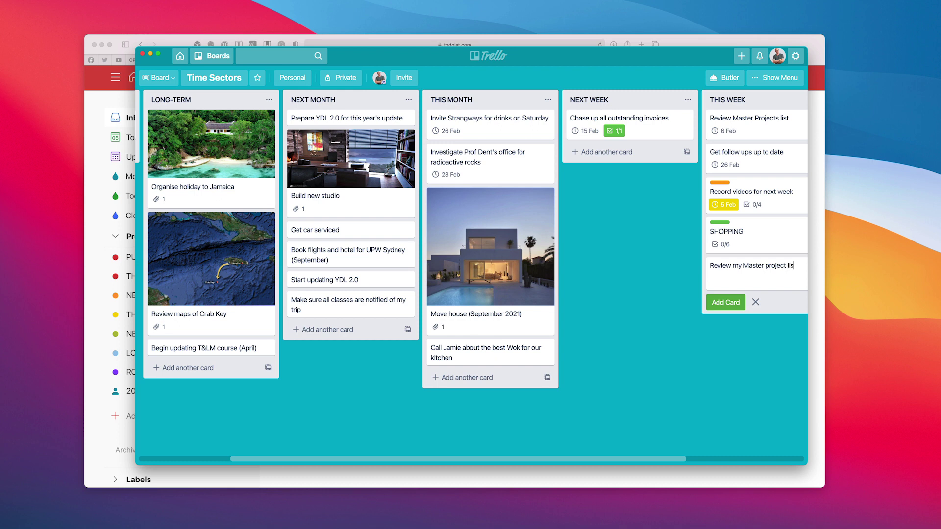
click(729, 304)
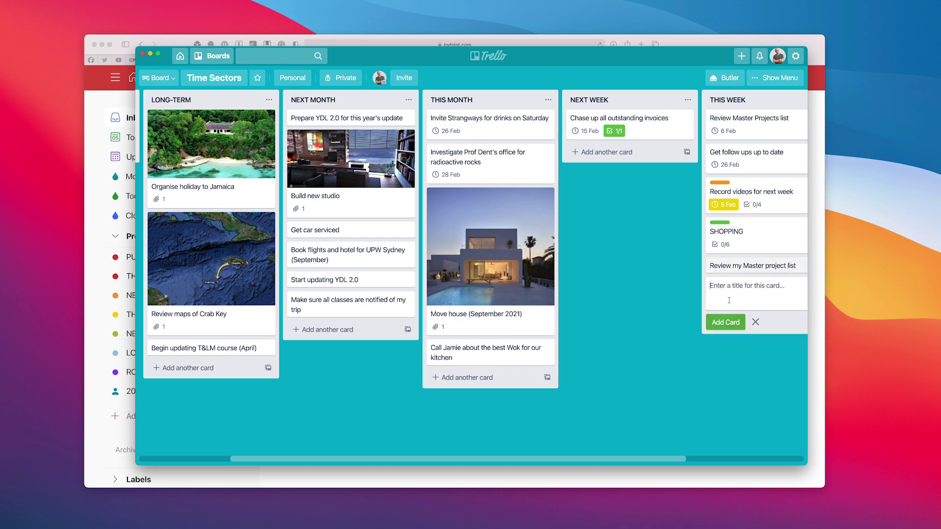
click(738, 269)
click(321, 154)
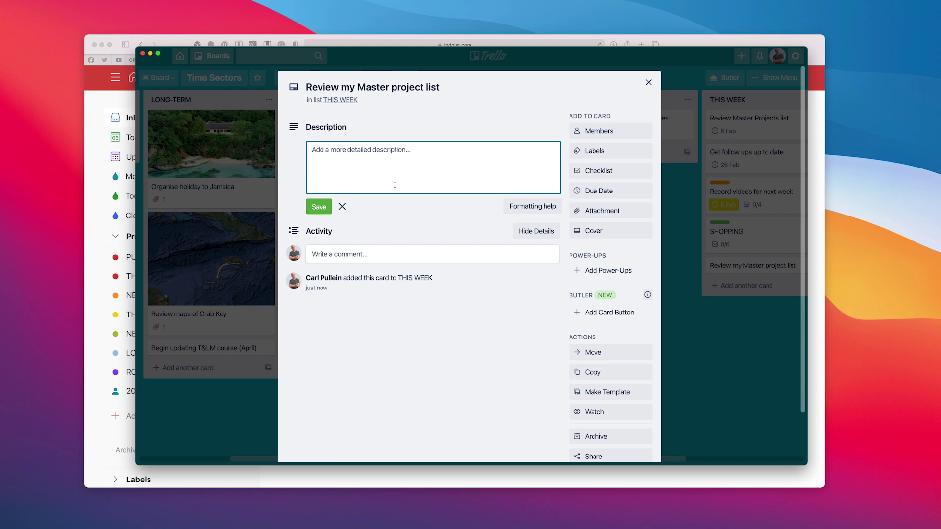
Step: Type '[Review Master Task List' as the description's link text, fixing the wrong capital E
text([REview Master Task List)
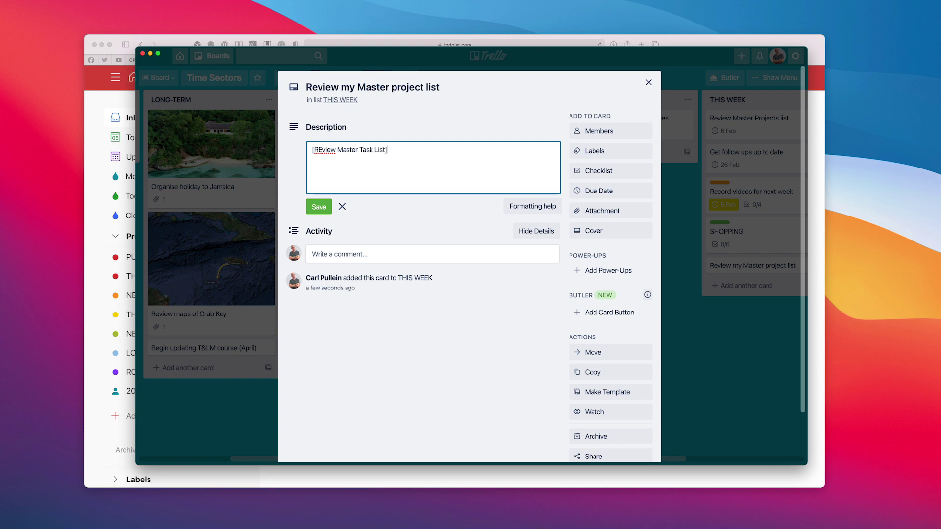
click(322, 151)
click(322, 150)
key(BackSpace)
text(e)
click(388, 148)
Step: Finish the Markdown link with the pasted Evernote URL, save the description and close the card
text(()
key(cmd+v)
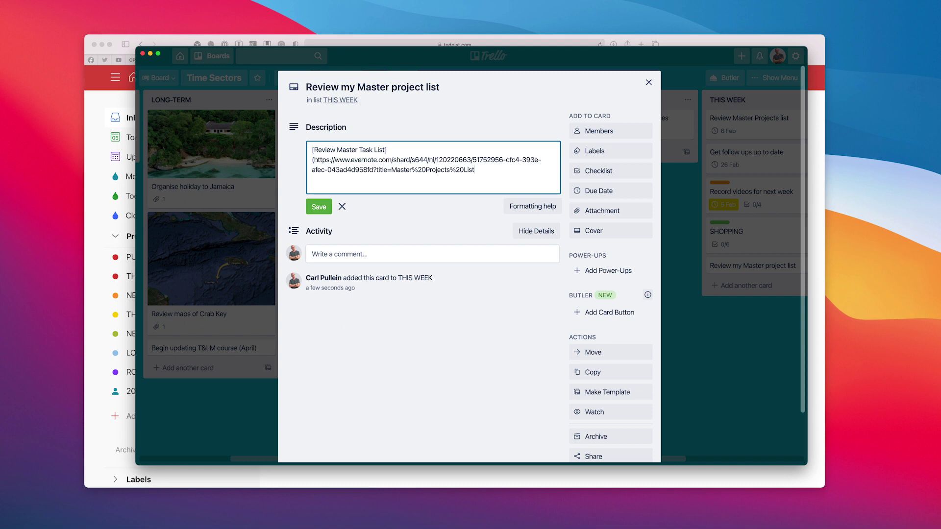
text())
click(325, 208)
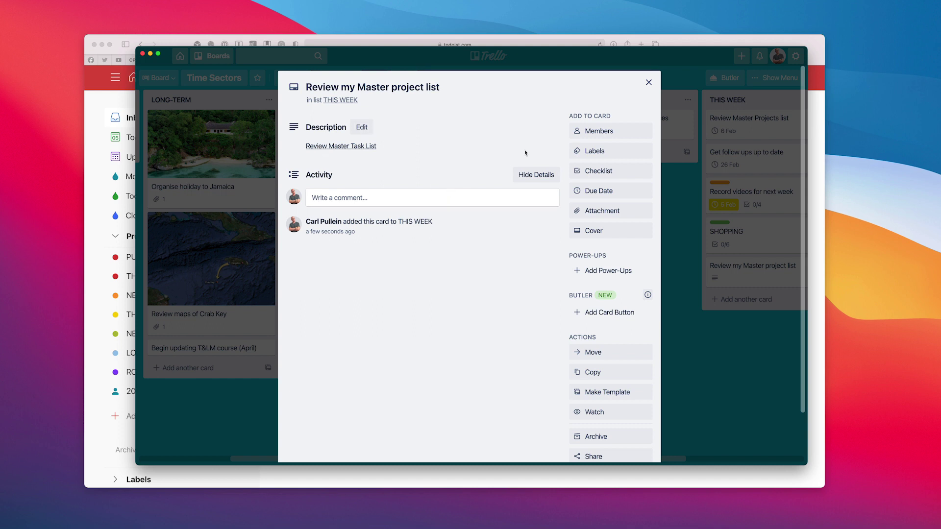
click(648, 83)
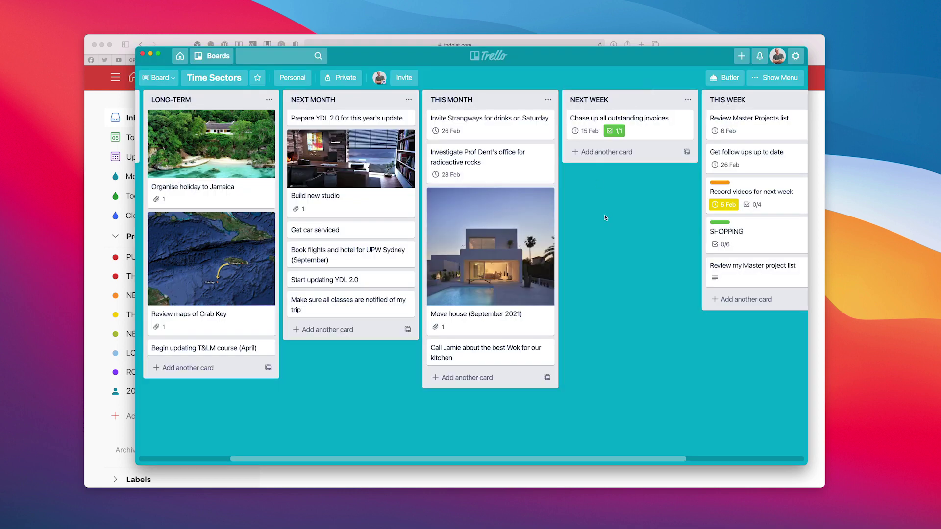
key(ctrl+Left)
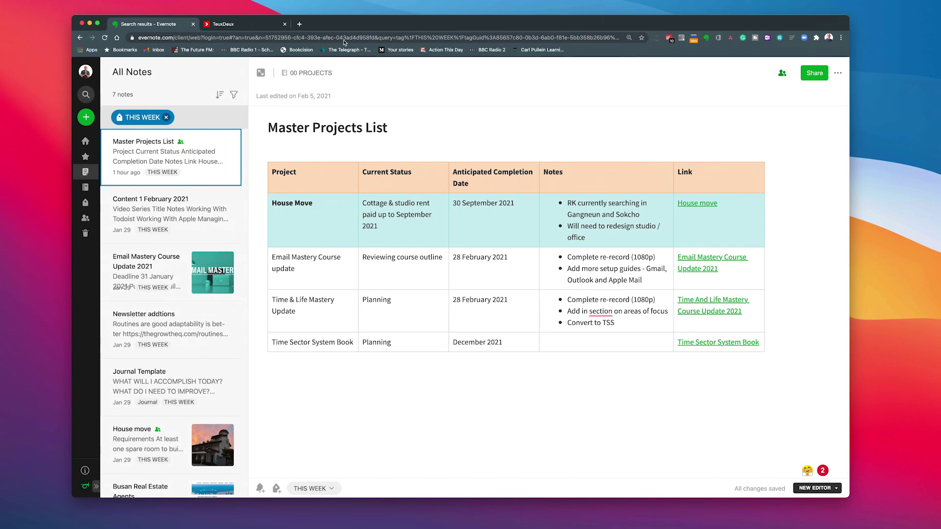
Step: Switch from Evernote to the TeuxDeux weekly planner tab
click(233, 25)
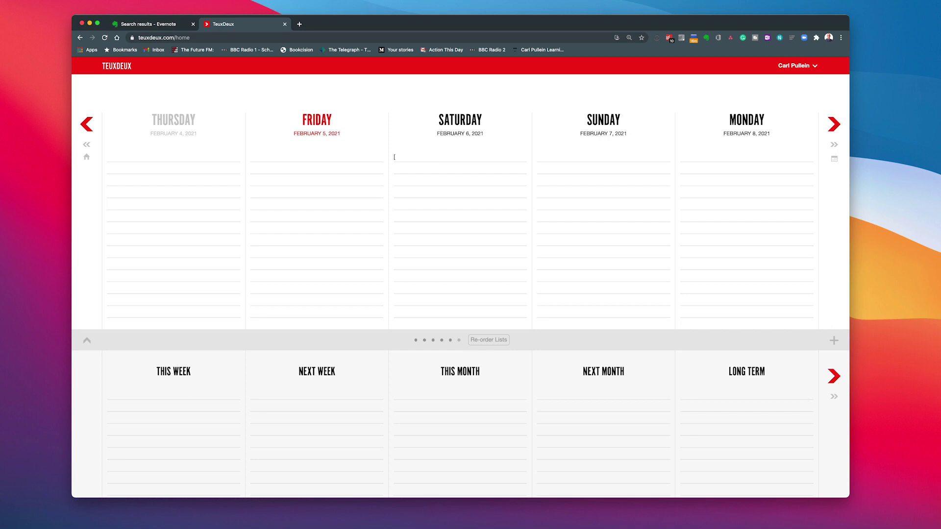
Step: Enter a Saturday task 'Review Master Project List' followed by the pasted Evernote link
text(Review Maste)
text(r Project Lis)
text(t]()
key(super+v)
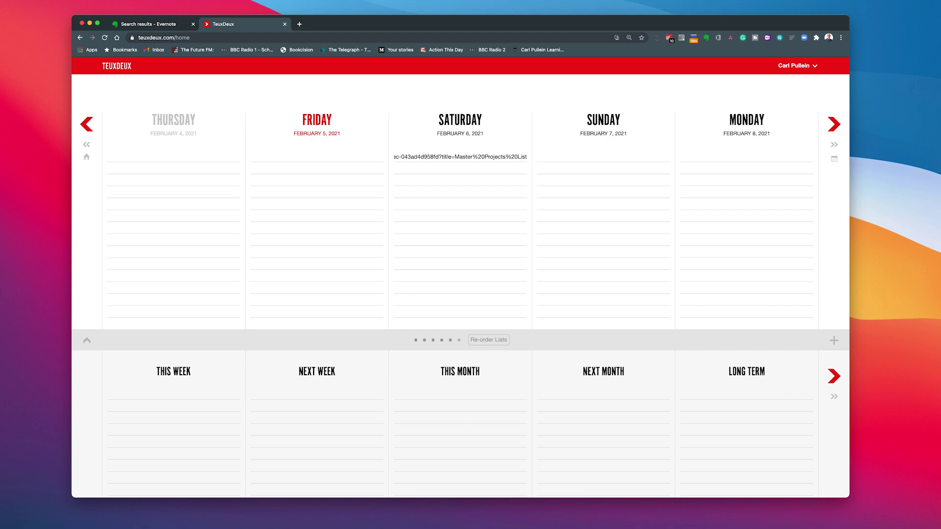
text())
key(Return)
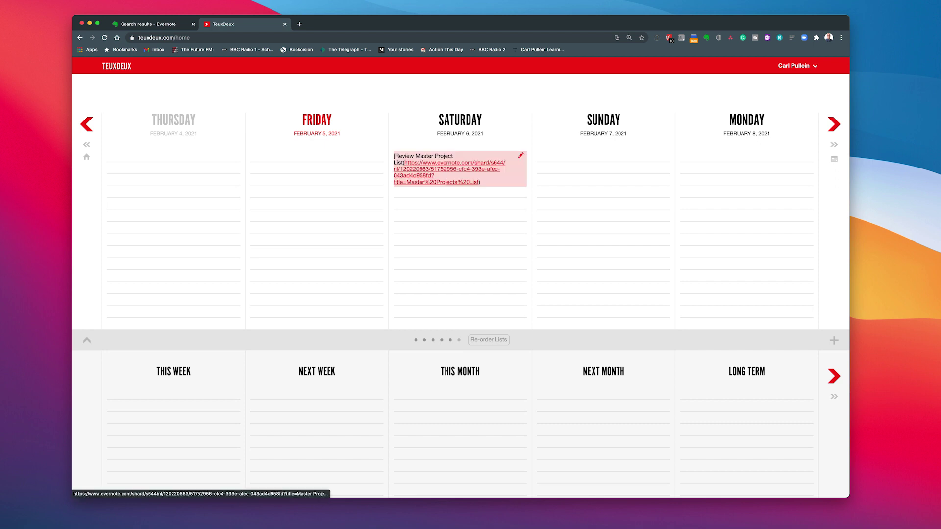
Step: Edit the Saturday task to correct its brackets so it displays as a Markdown link
double_click(437, 155)
click(506, 149)
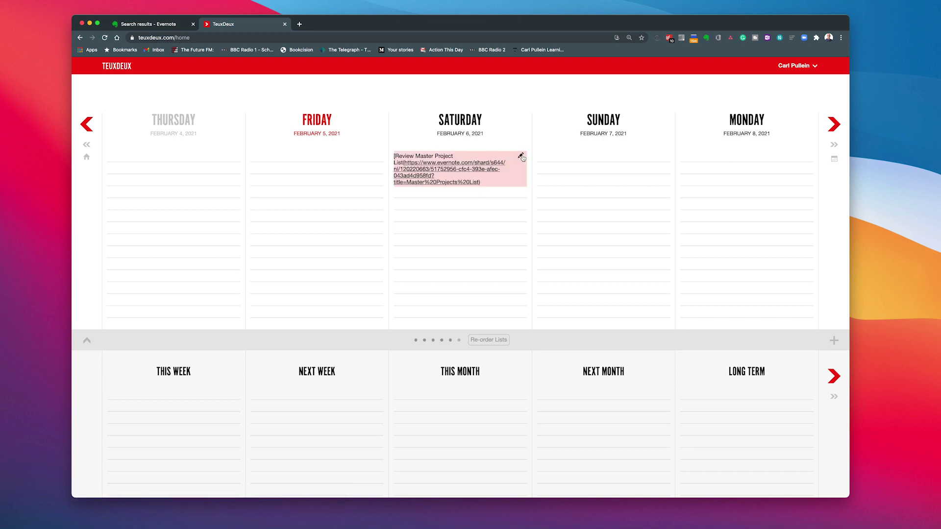
click(521, 156)
click(463, 157)
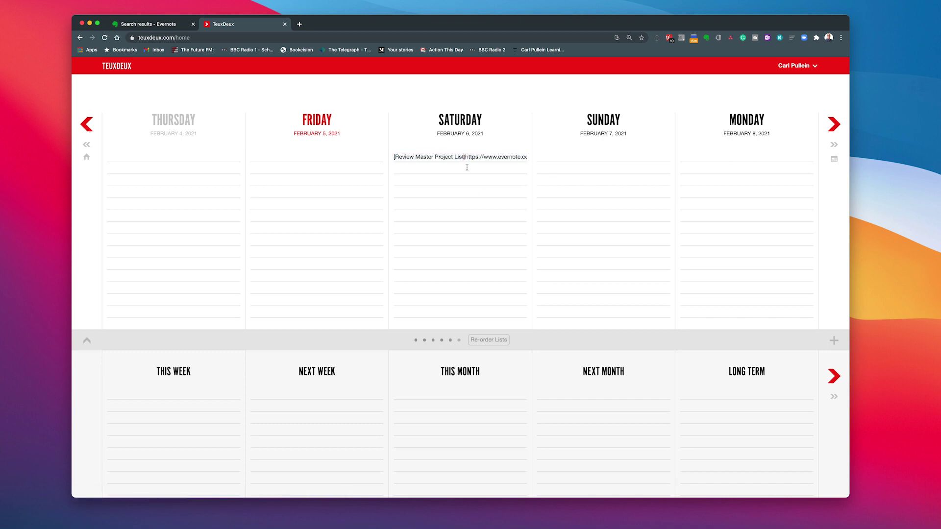
text(]()
key(Return)
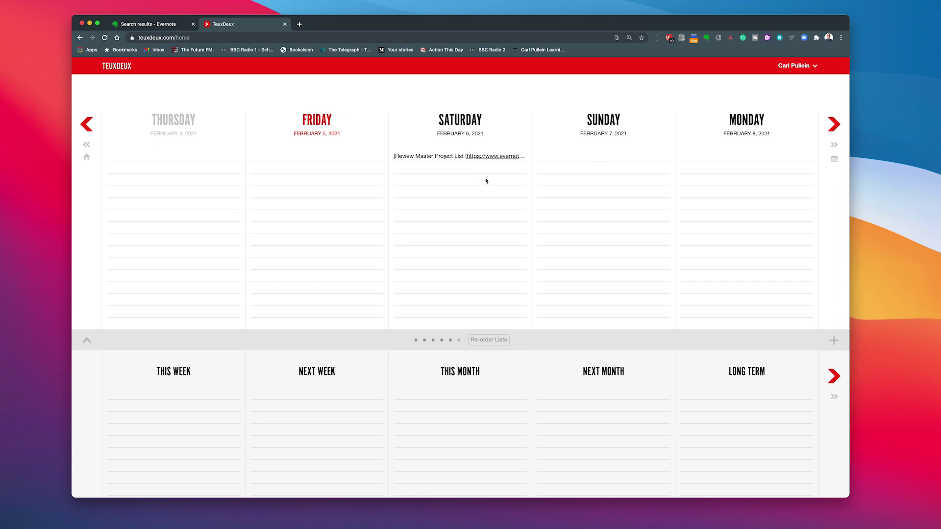
click(519, 154)
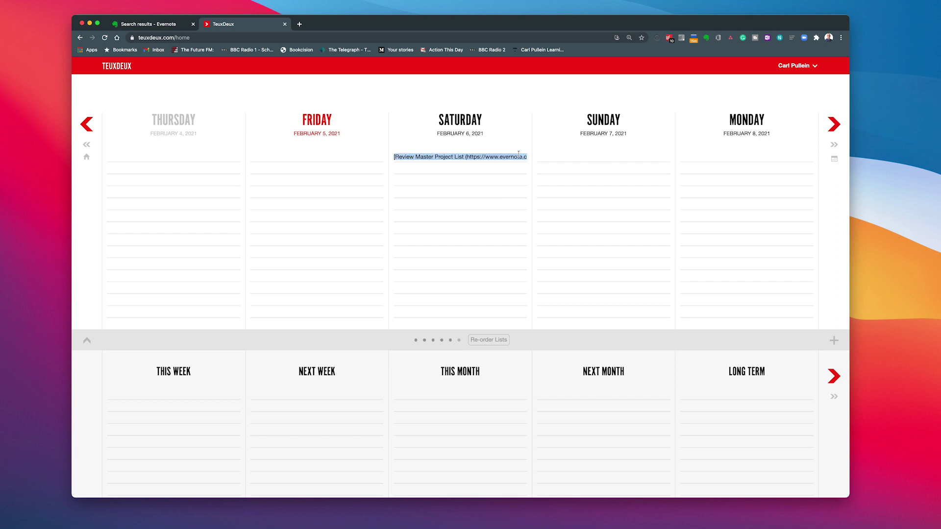
click(462, 157)
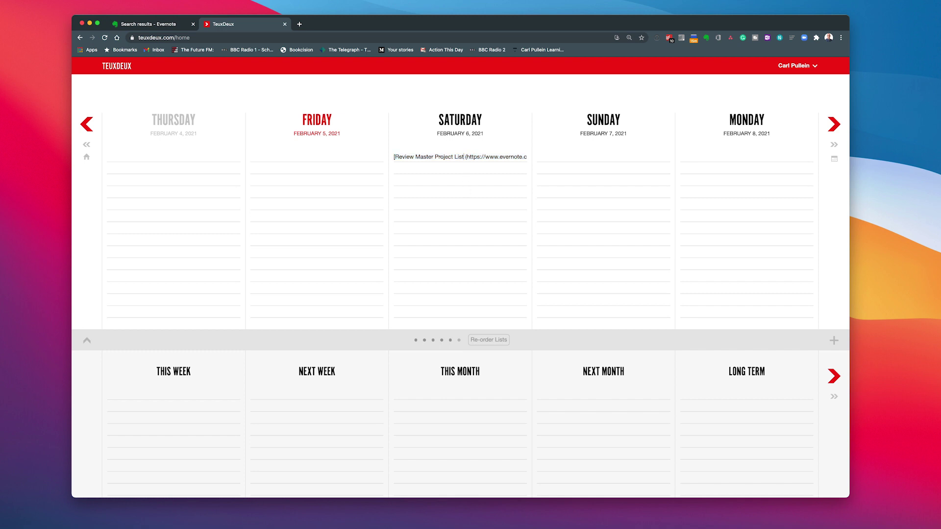
text(])
key(Return)
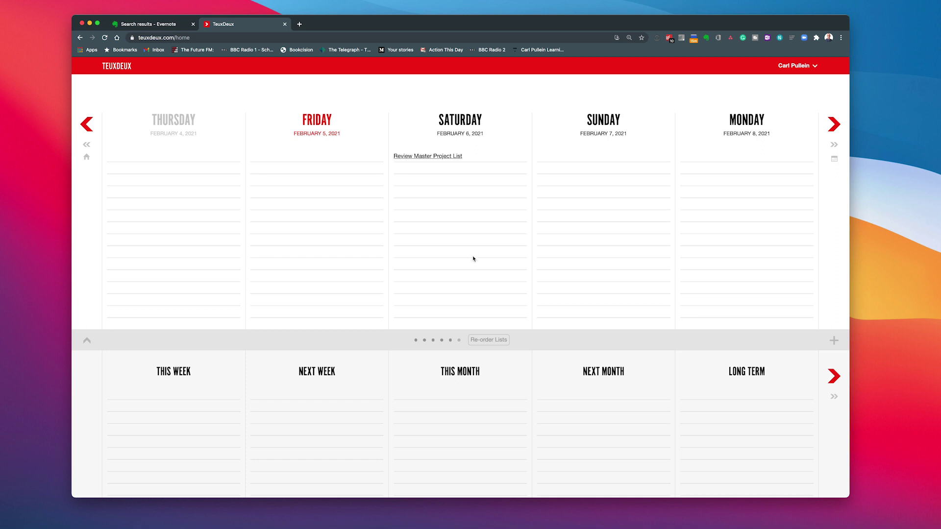
Step: Toggle the Saturday task done and back, then confirm its link opens the Master Projects List note
click(449, 159)
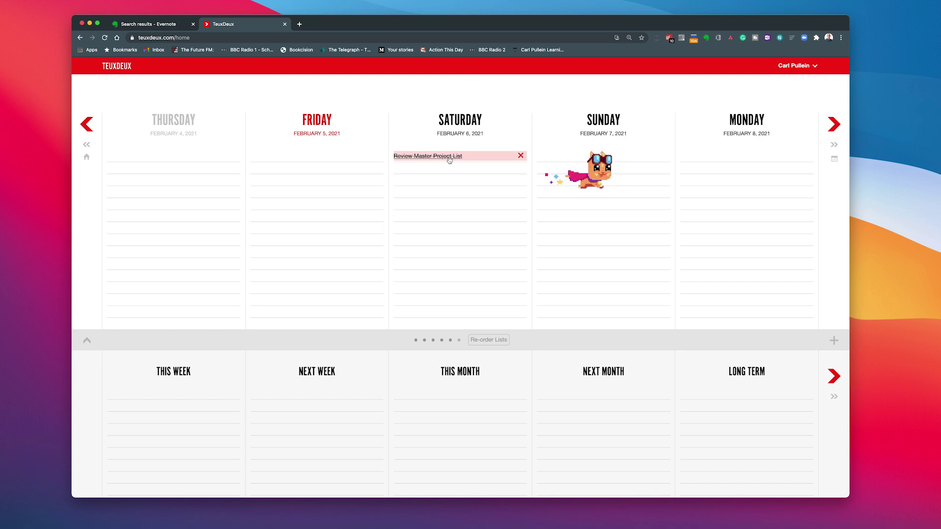
click(449, 159)
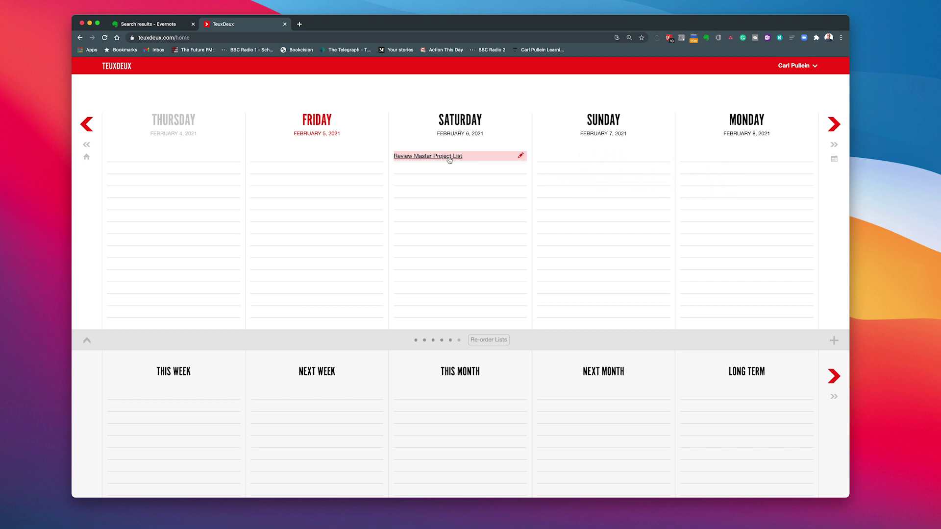
click(424, 156)
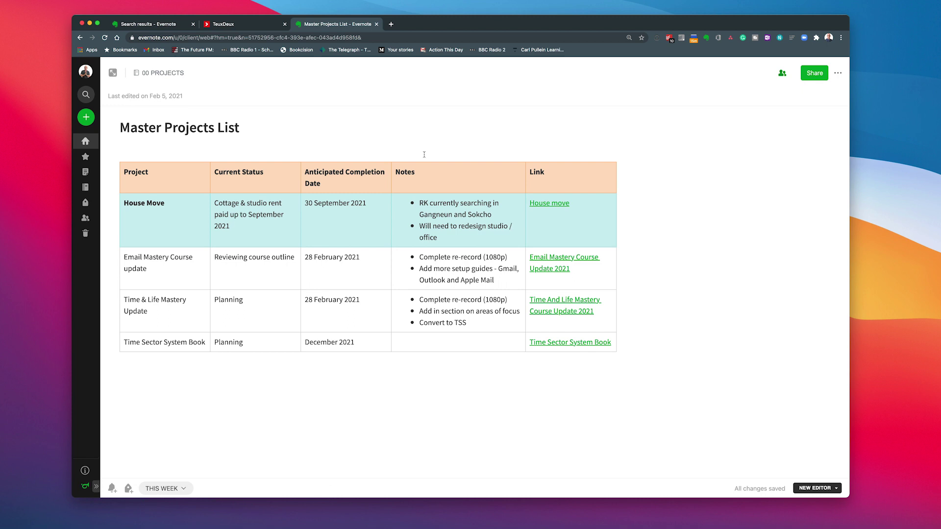
click(234, 23)
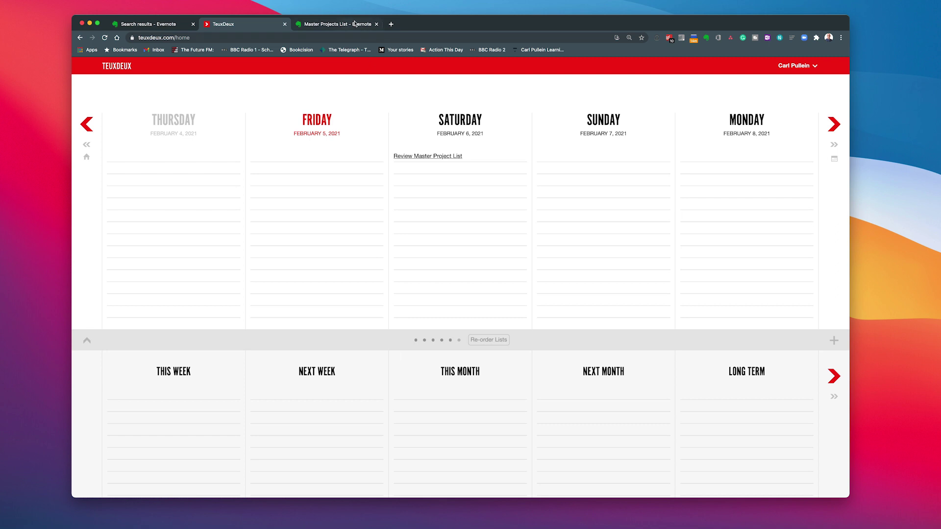
Step: Open the Email Mastery Course Update 2021 note from THIS WEEK and copy its web link
click(338, 24)
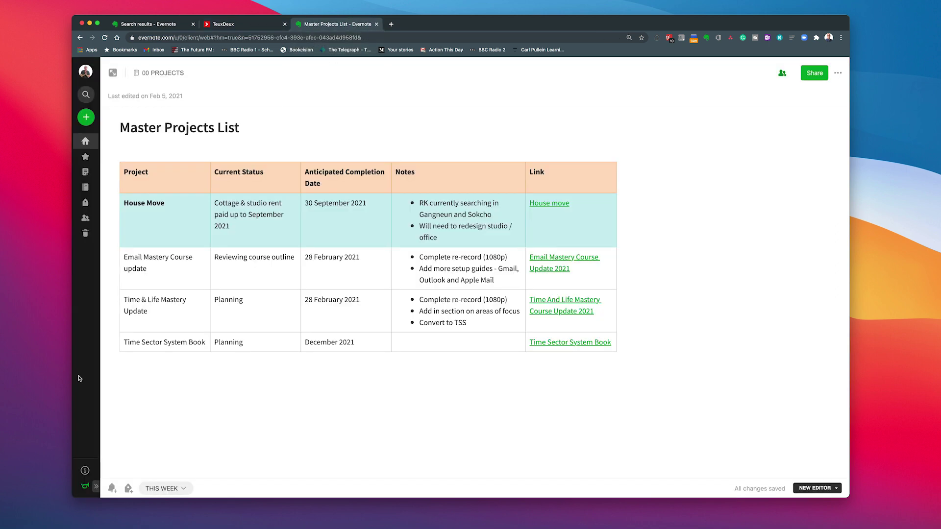
click(96, 486)
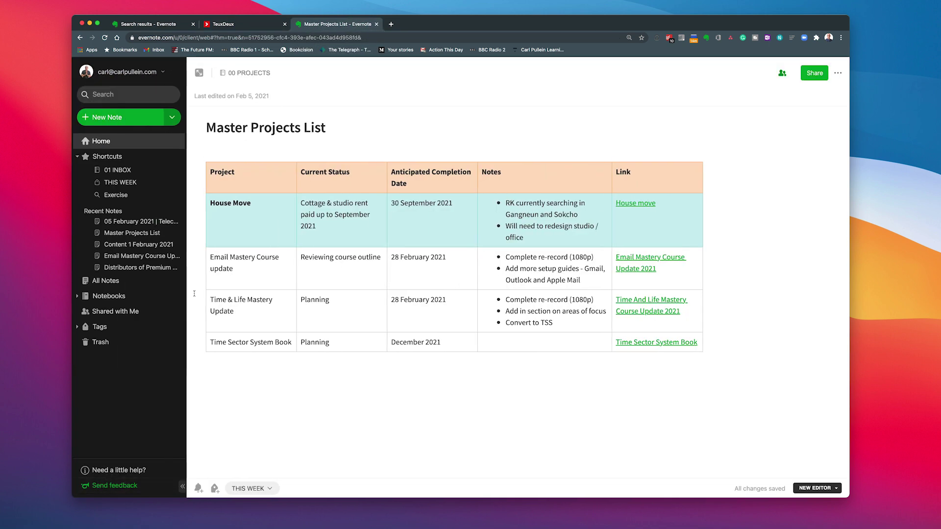
click(124, 183)
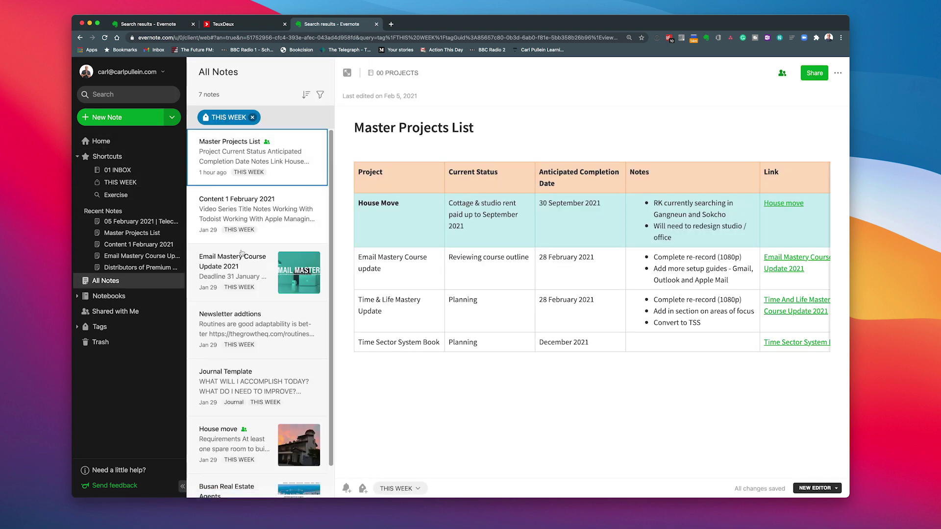
click(242, 253)
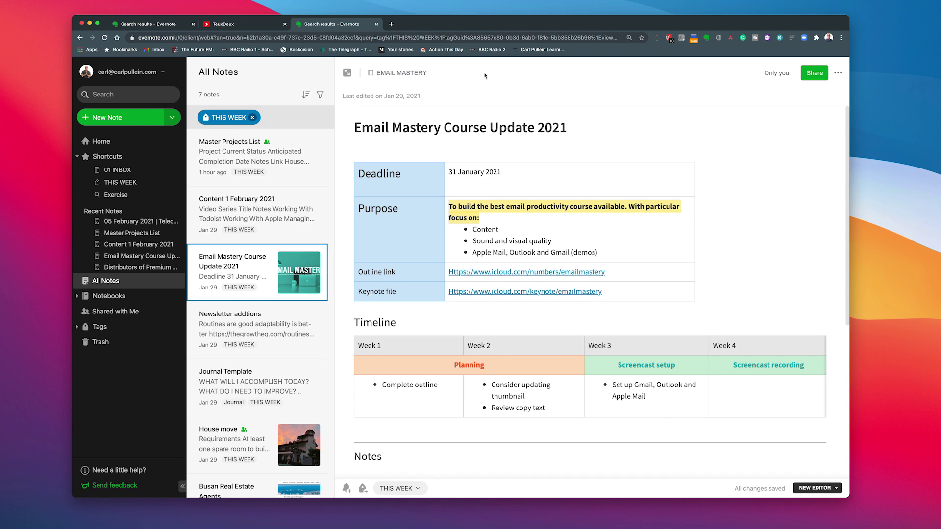
click(838, 72)
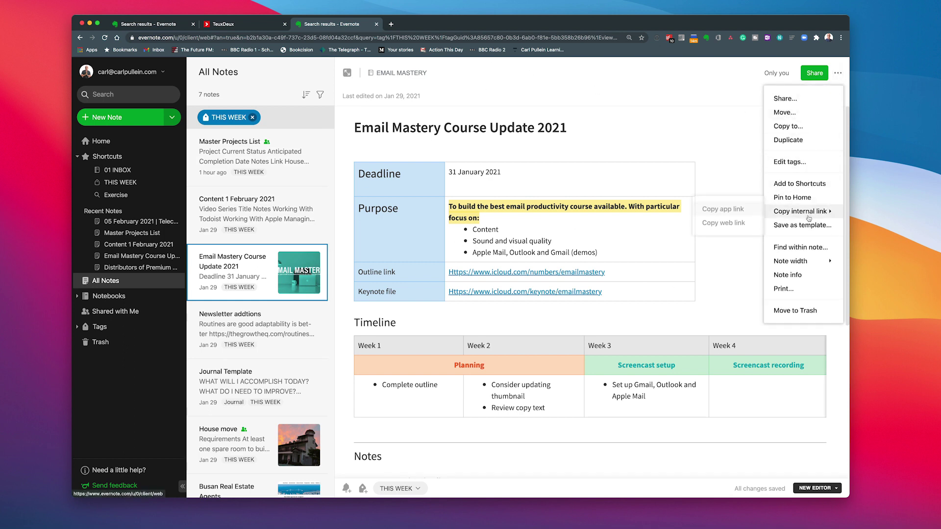
mouse_move(808, 211)
click(724, 225)
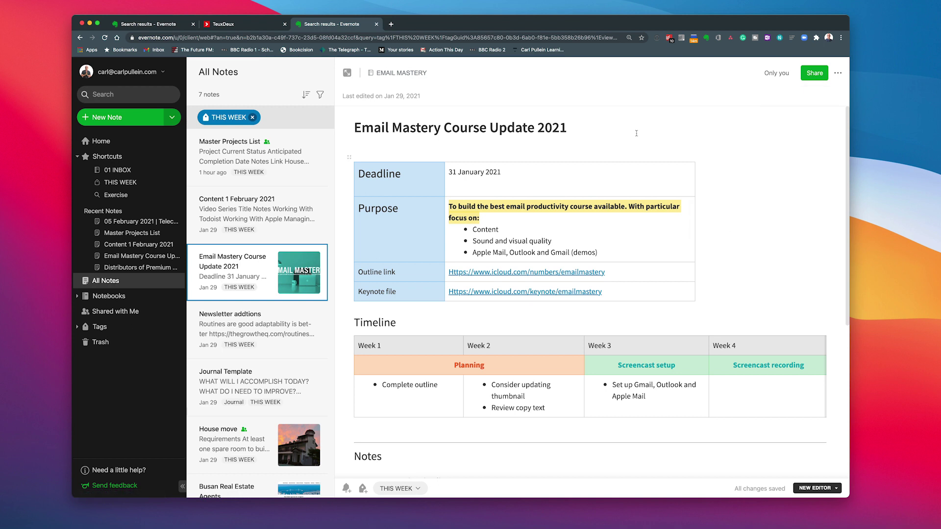
Step: Add Saturday task 'Work on Email Mastery Course' linking to the pasted Email Mastery note URL
click(238, 29)
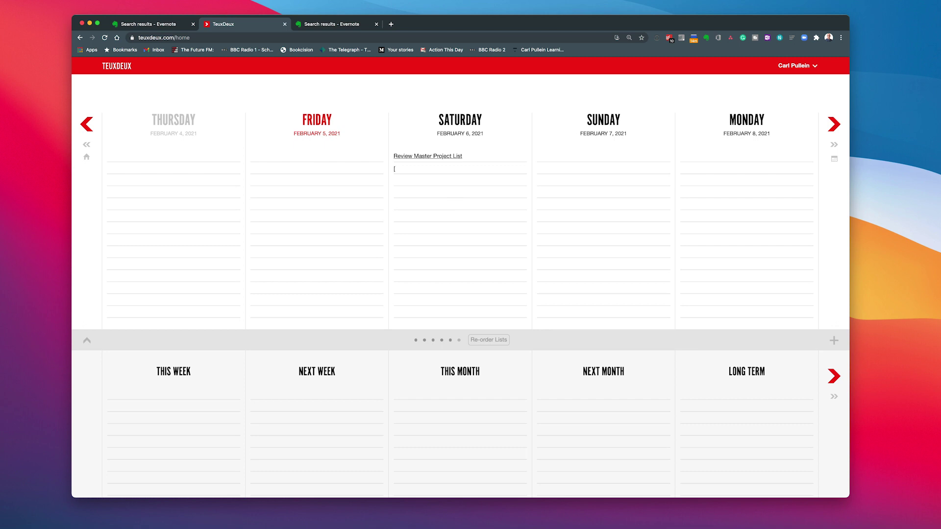
text(Work on Email Mastery Course] ()
key(super+v)
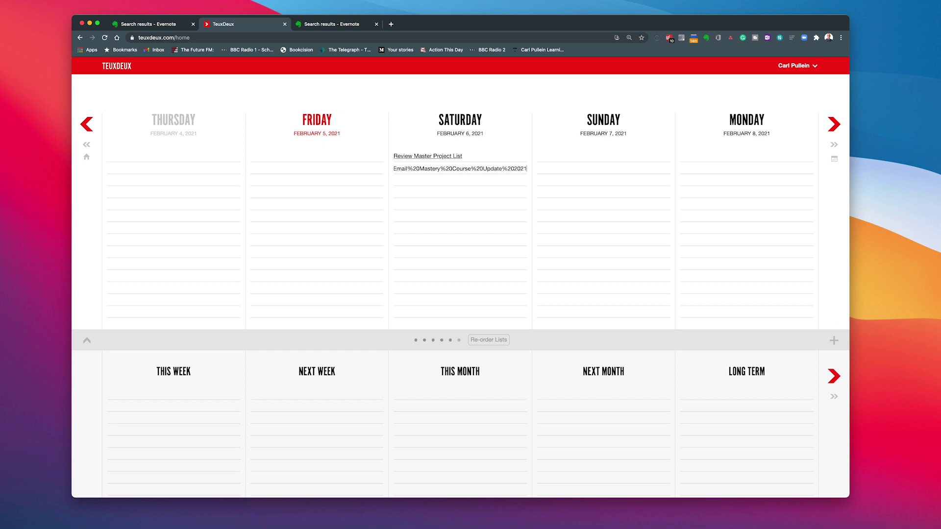
text())
key(Return)
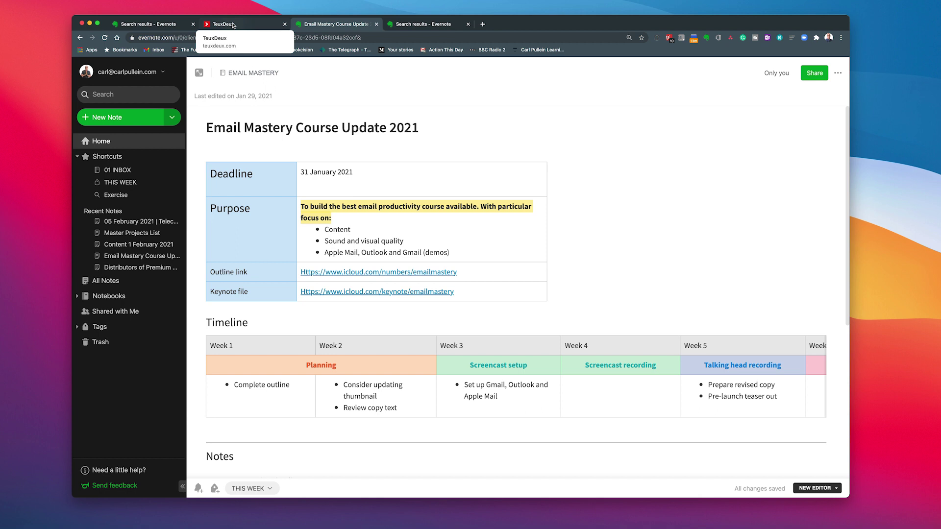
Step: Go back to the TeuxDeux planner showing Review Master Project List and Work on Email Mastery Course on Saturday
click(233, 25)
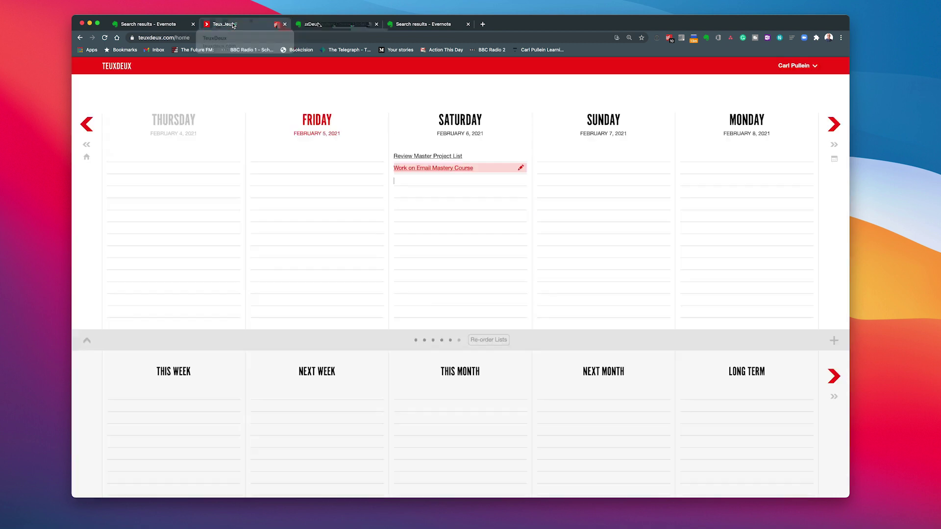